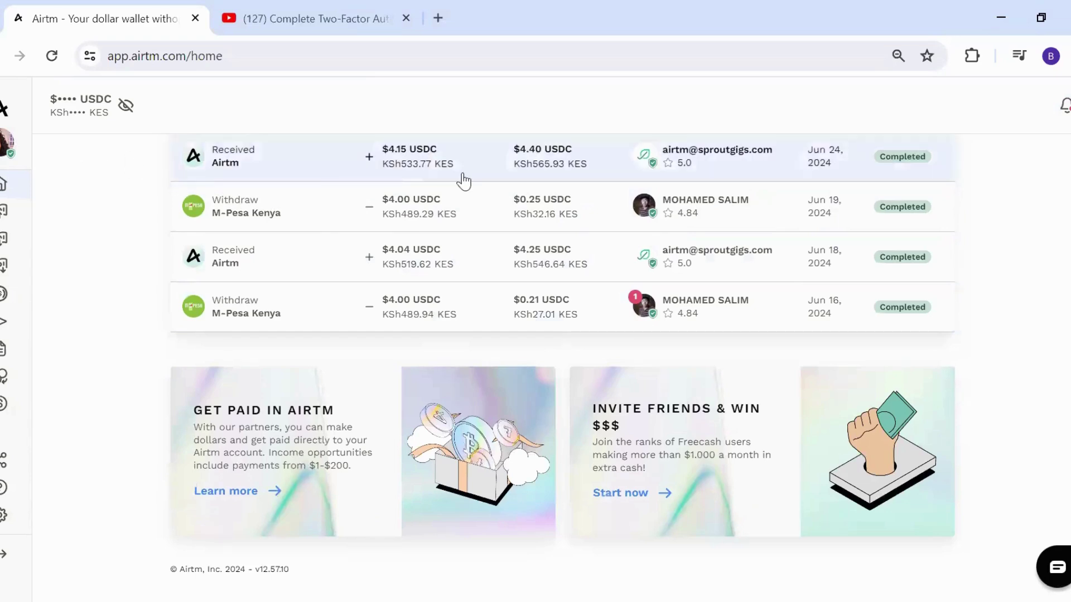
Open the Airtm account Settings page from the sidebar.
{"action": "scroll", "coordinate": [152, 269], "scroll_direction": "up", "scroll_amount": 7}
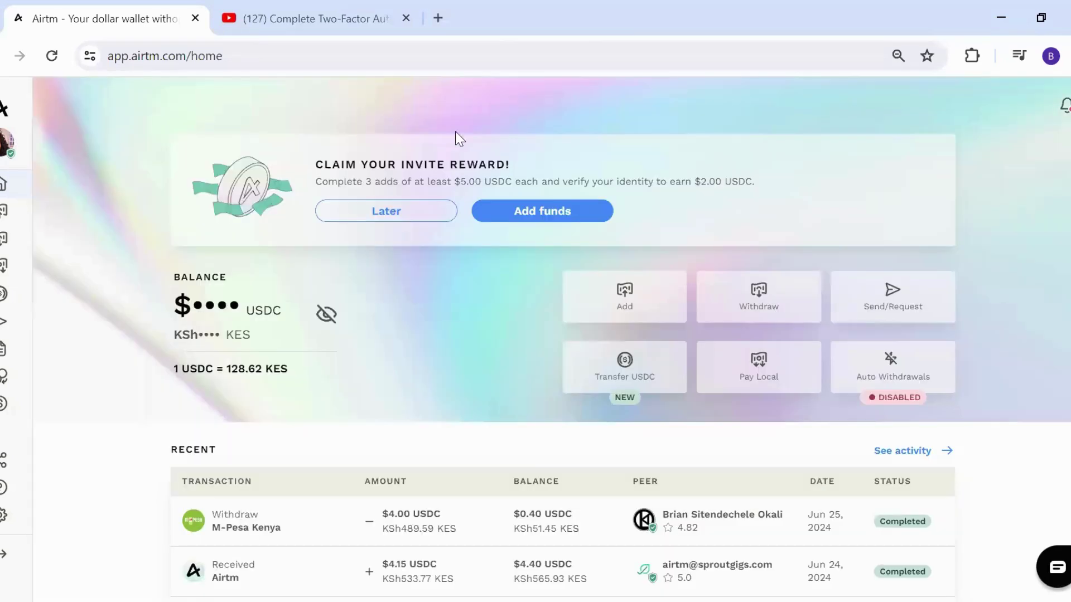
{"action": "scroll", "coordinate": [653, 213], "scroll_direction": "down", "scroll_amount": 6}
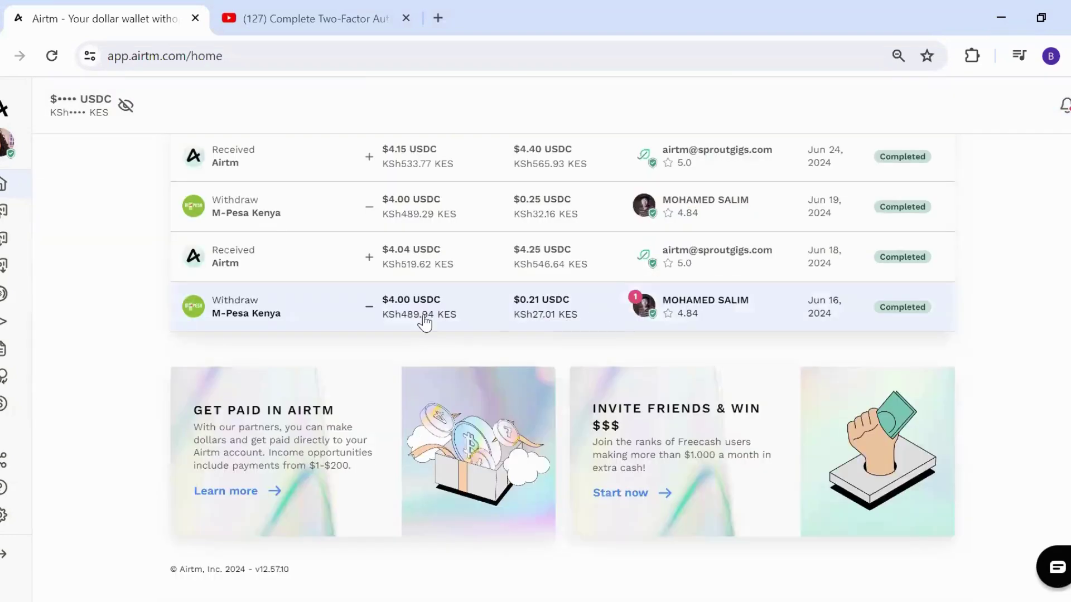
{"action": "scroll", "coordinate": [426, 203], "scroll_direction": "up", "scroll_amount": 8}
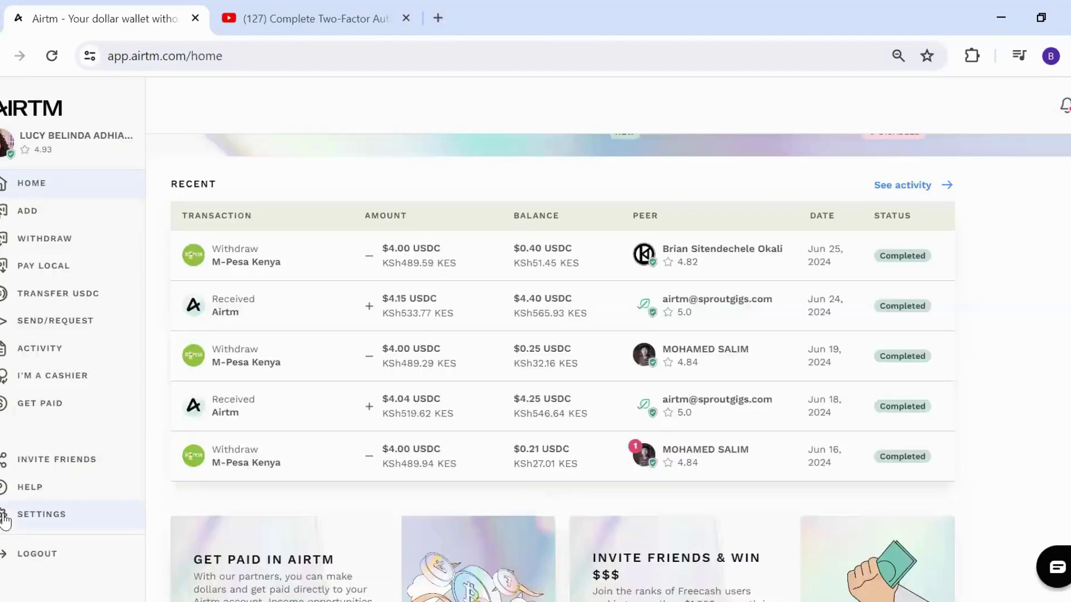
{"action": "left_click", "coordinate": [6, 520]}
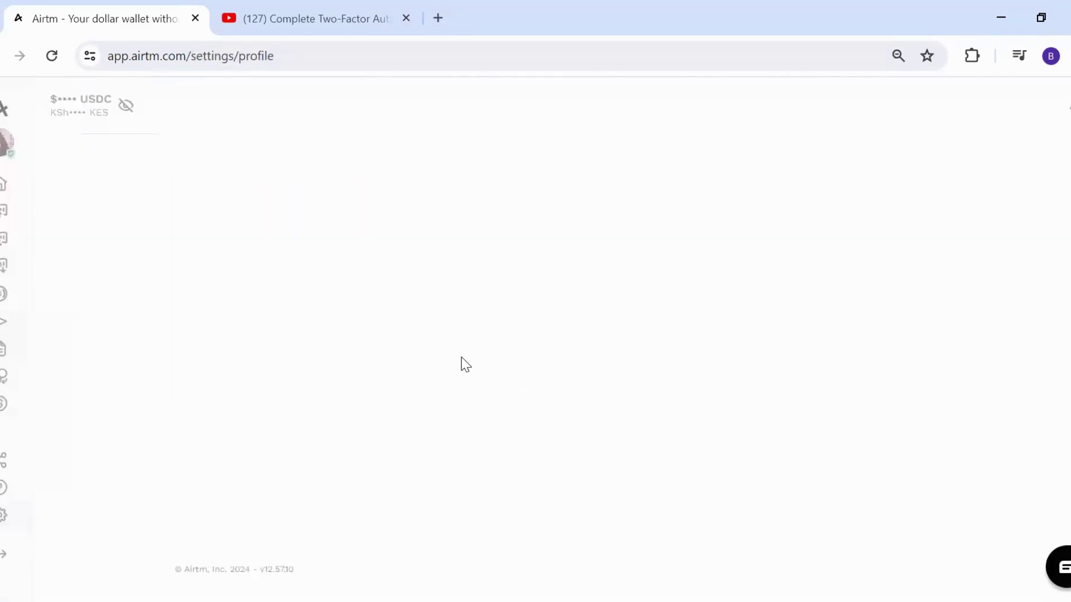
{"action": "scroll", "coordinate": [442, 337], "scroll_direction": "down", "scroll_amount": 8}
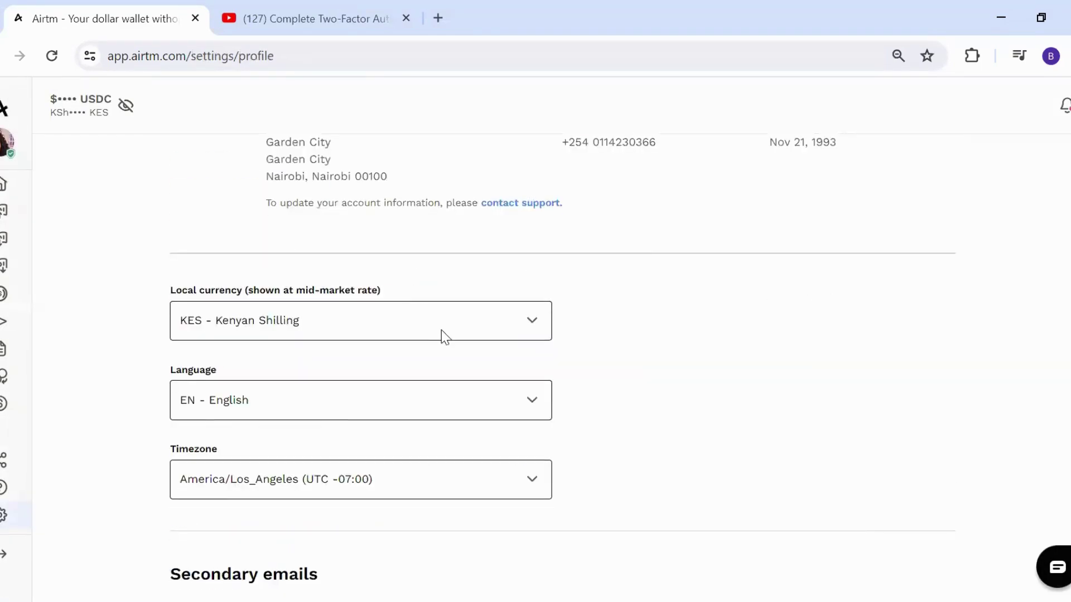
{"action": "scroll", "coordinate": [483, 383], "scroll_direction": "up", "scroll_amount": 10}
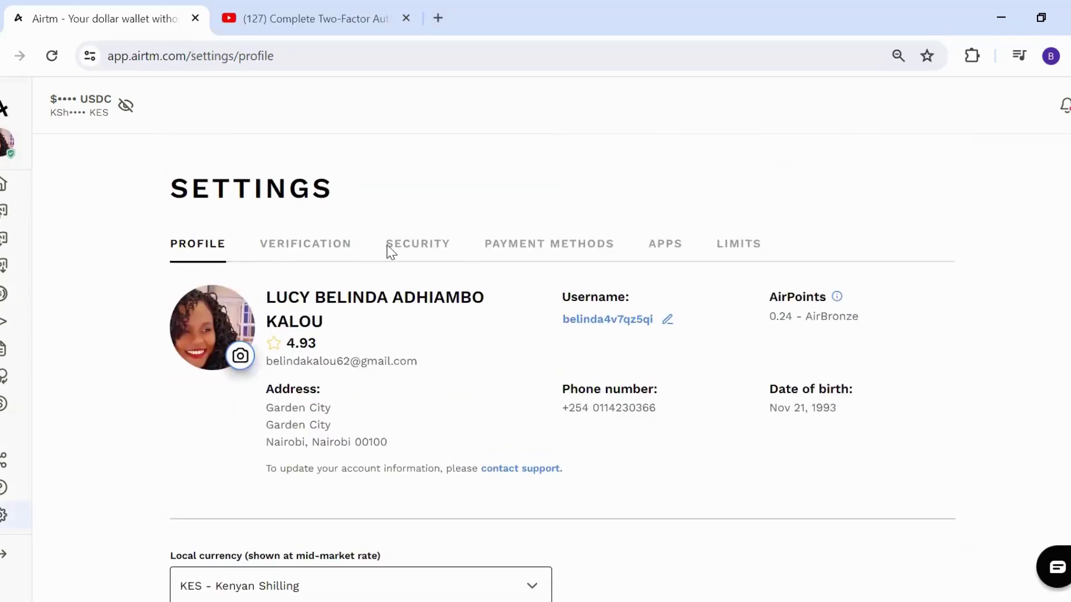
Switch to the SECURITY tab and bring the Two-factor authentication section into view.
{"action": "left_click", "coordinate": [411, 245]}
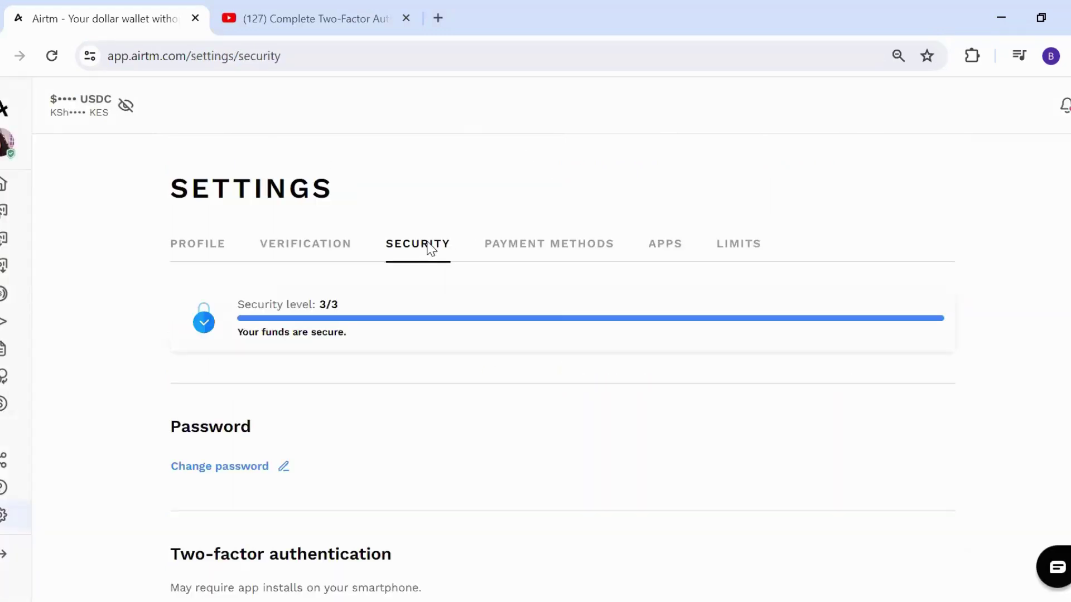
{"action": "scroll", "coordinate": [455, 340], "scroll_direction": "down", "scroll_amount": 5}
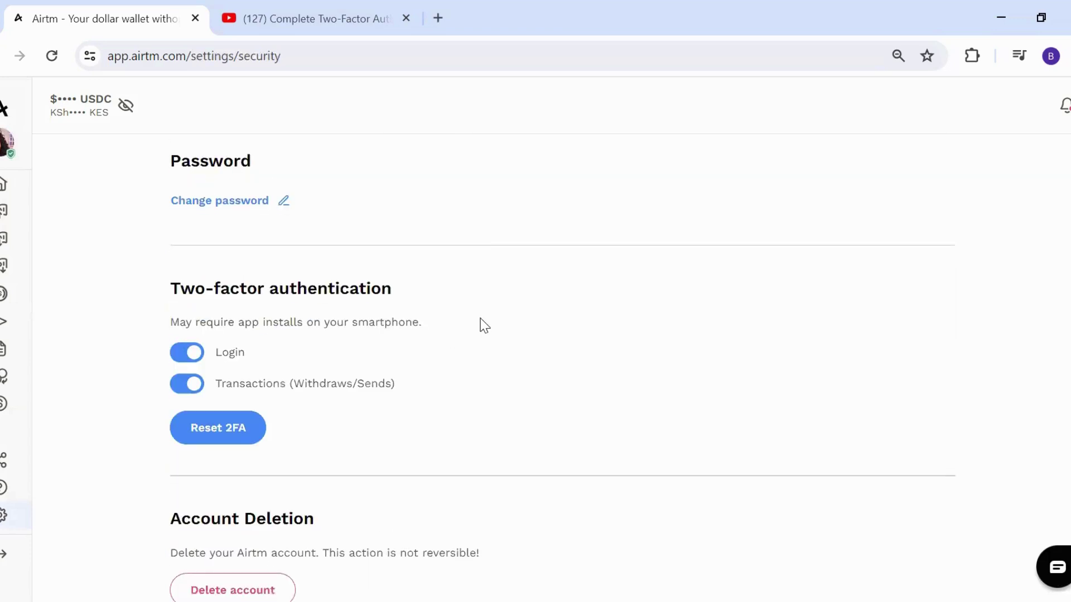
{"action": "scroll", "coordinate": [481, 317], "scroll_direction": "down", "scroll_amount": 1}
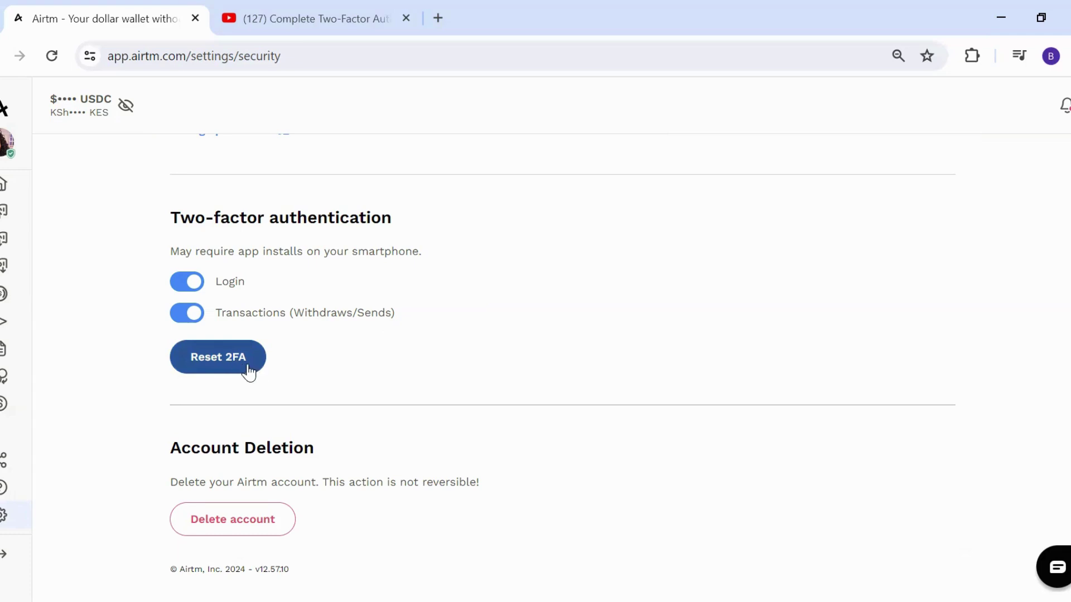
Start the 2FA reset and confirm it with the six-digit authenticator app code.
{"action": "left_click", "coordinate": [230, 364]}
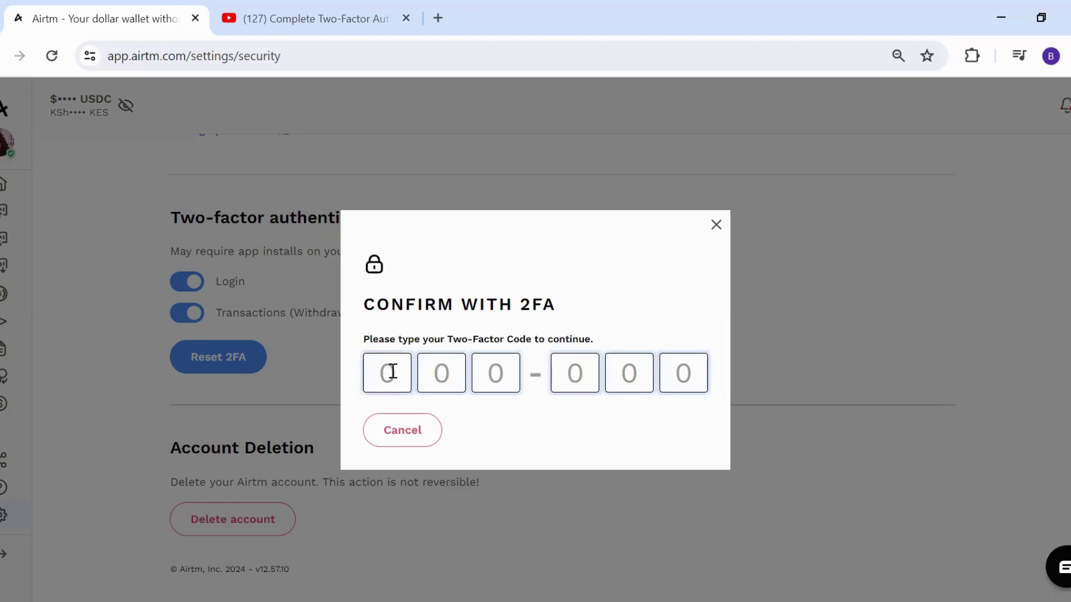
{"action": "key", "text": "BackSpace"}
{"action": "key", "text": "BackSpace"}
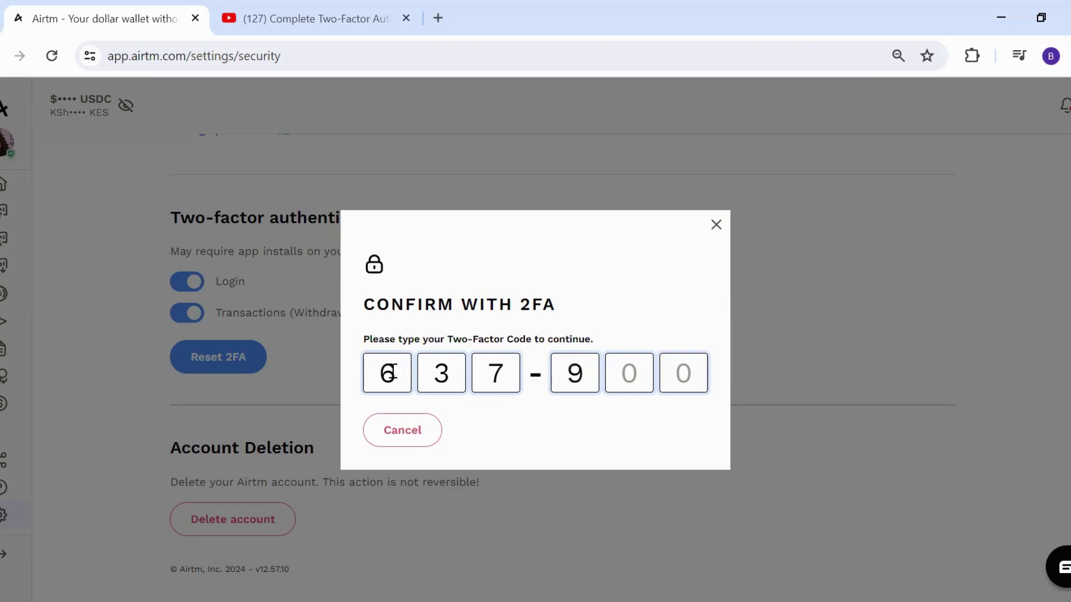
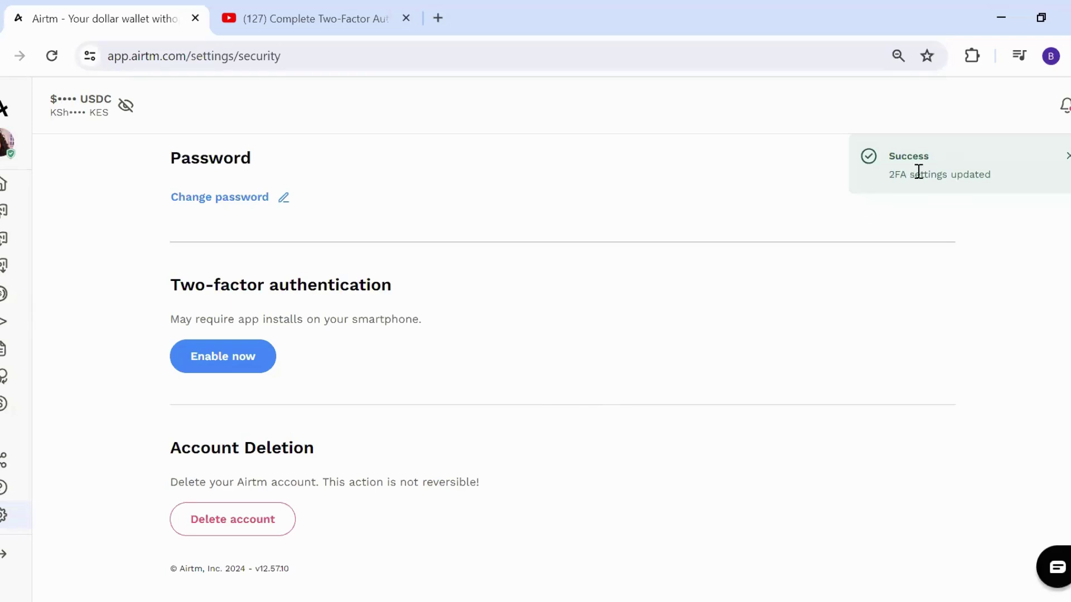
{"action": "scroll", "coordinate": [359, 414], "scroll_direction": "up", "scroll_amount": 5}
{"action": "scroll", "coordinate": [472, 331], "scroll_direction": "down", "scroll_amount": 5}
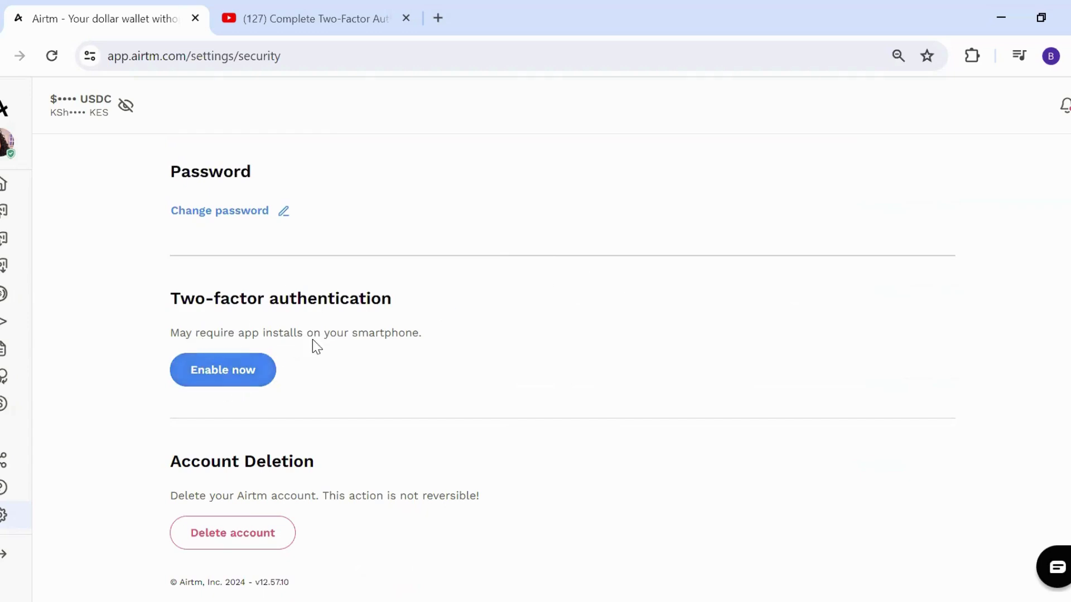
Enable 2FA again and advance the wizard past Install app and Scan QR to Input code.
{"action": "left_click", "coordinate": [238, 381]}
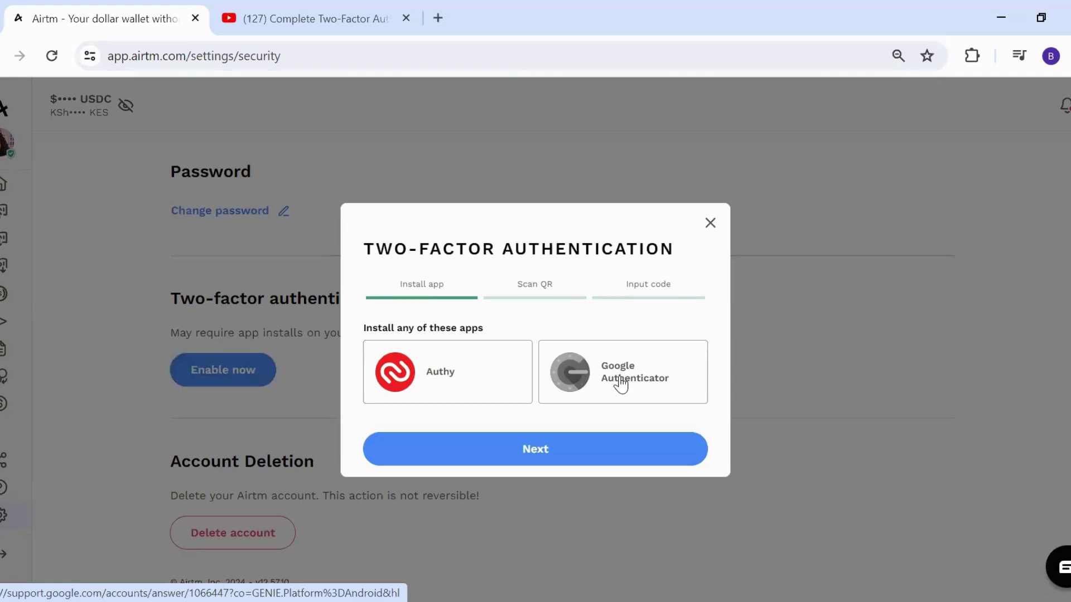
{"action": "left_click", "coordinate": [559, 455]}
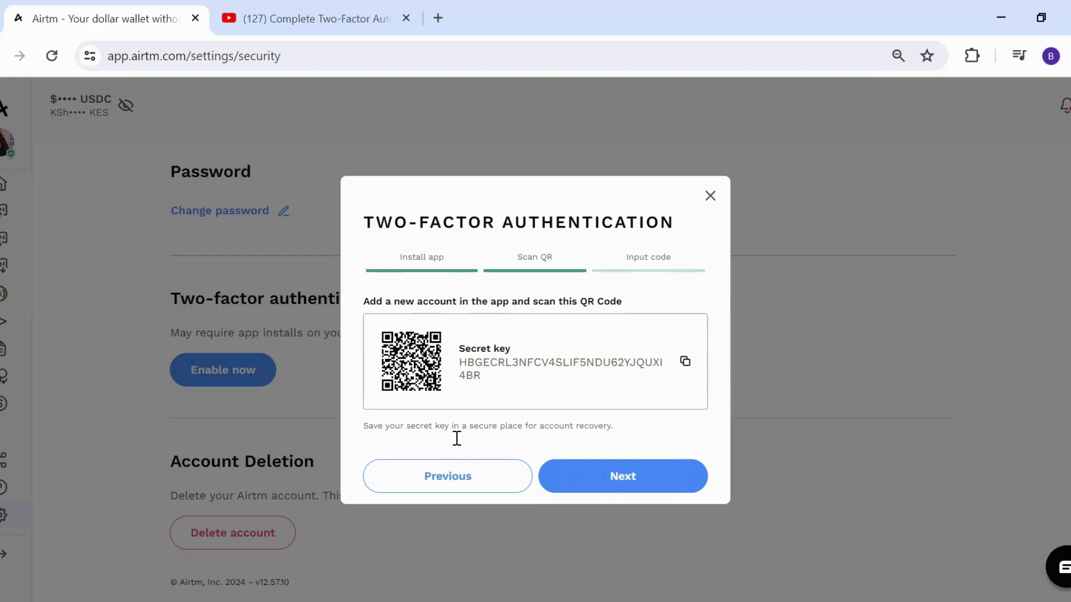
{"action": "left_click", "coordinate": [624, 479]}
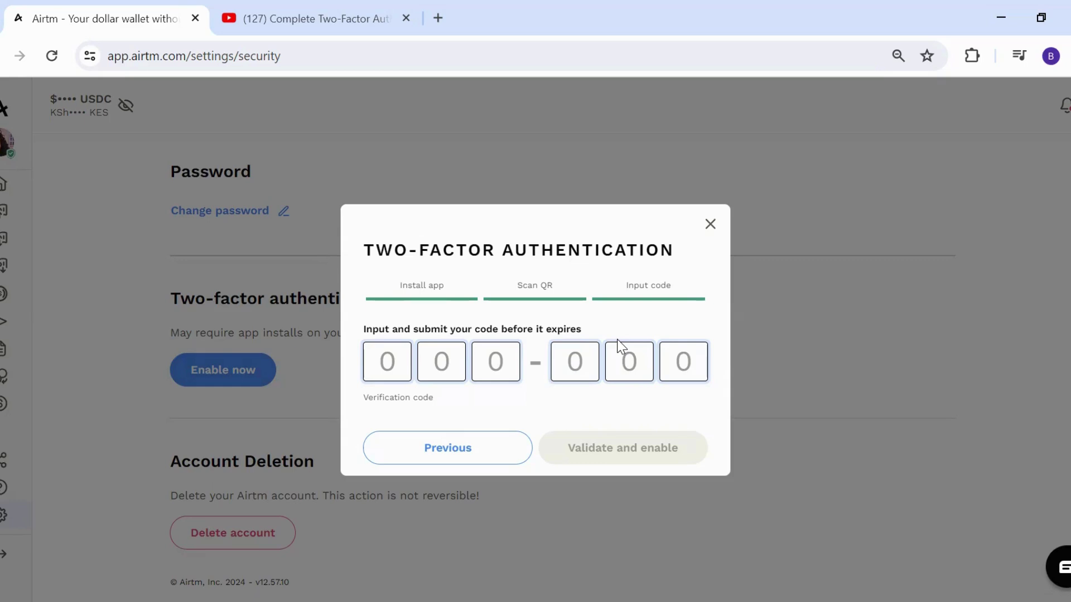
Enter the authenticator app's verification code into the two-factor boxes, erasing mistyped digits along the way.
{"action": "key", "text": "BackSpace"}
{"action": "key", "text": "BackSpace"}
{"action": "key", "text": "BackSpace"}
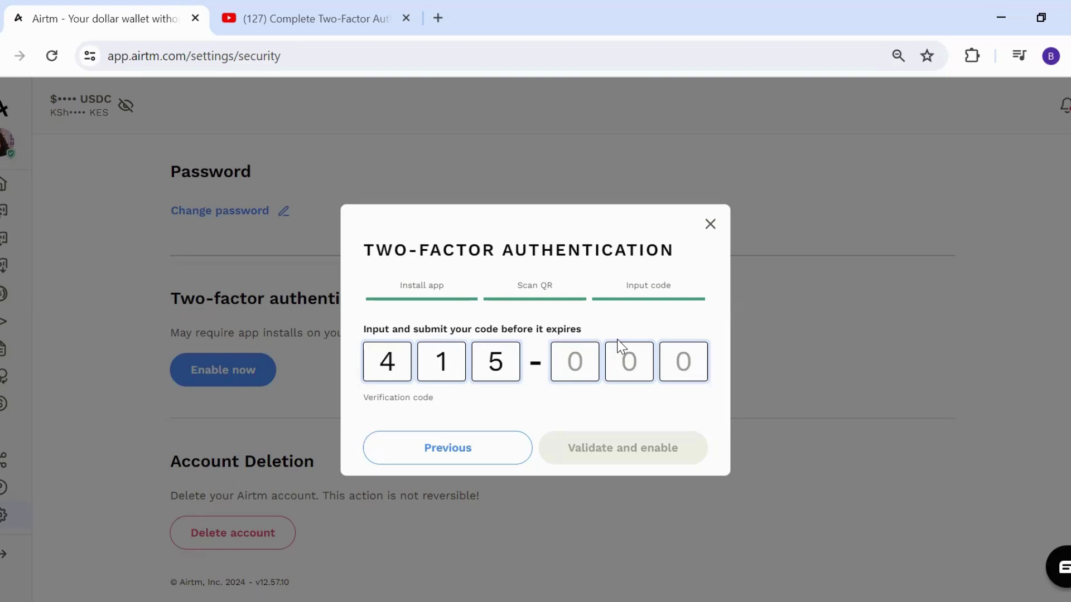
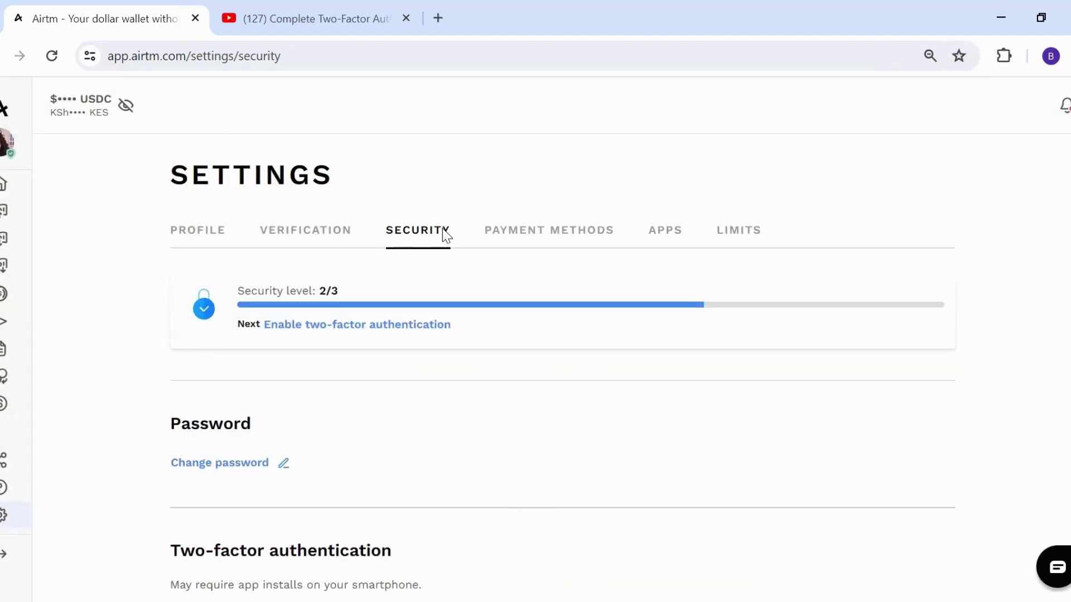
Enable two-factor authentication again and advance past the install-app and QR-code steps to code entry.
{"action": "scroll", "coordinate": [281, 393], "scroll_direction": "down", "scroll_amount": 5}
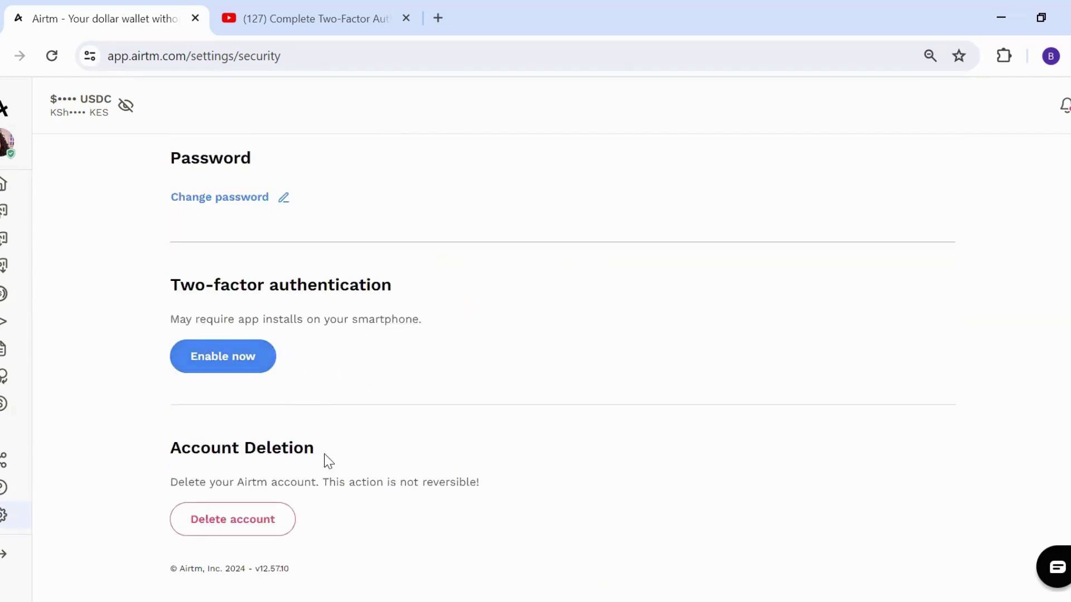
{"action": "left_click", "coordinate": [235, 365]}
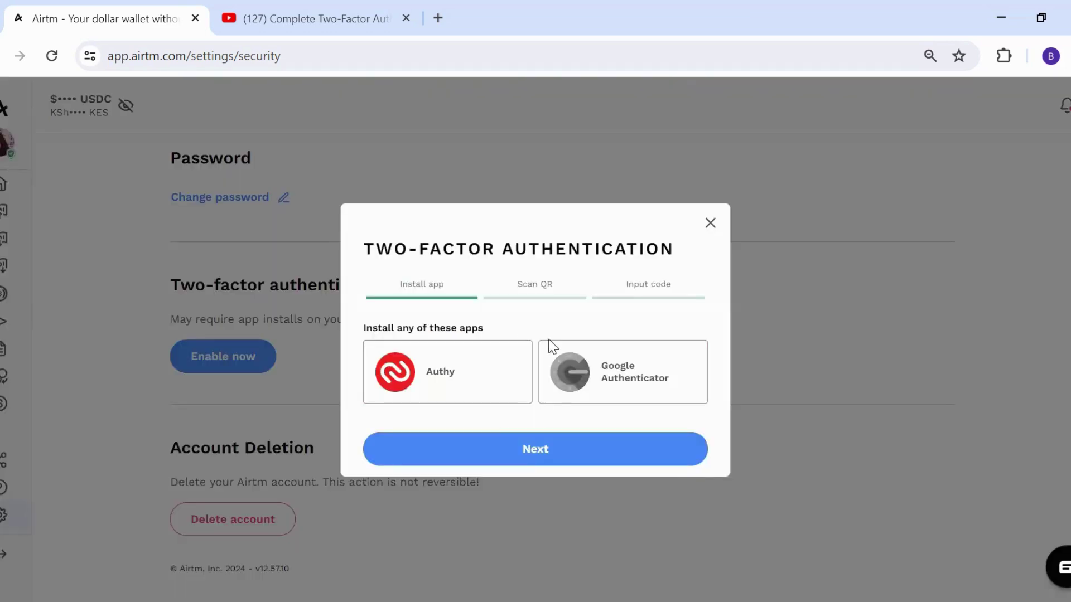
{"action": "left_click", "coordinate": [545, 451]}
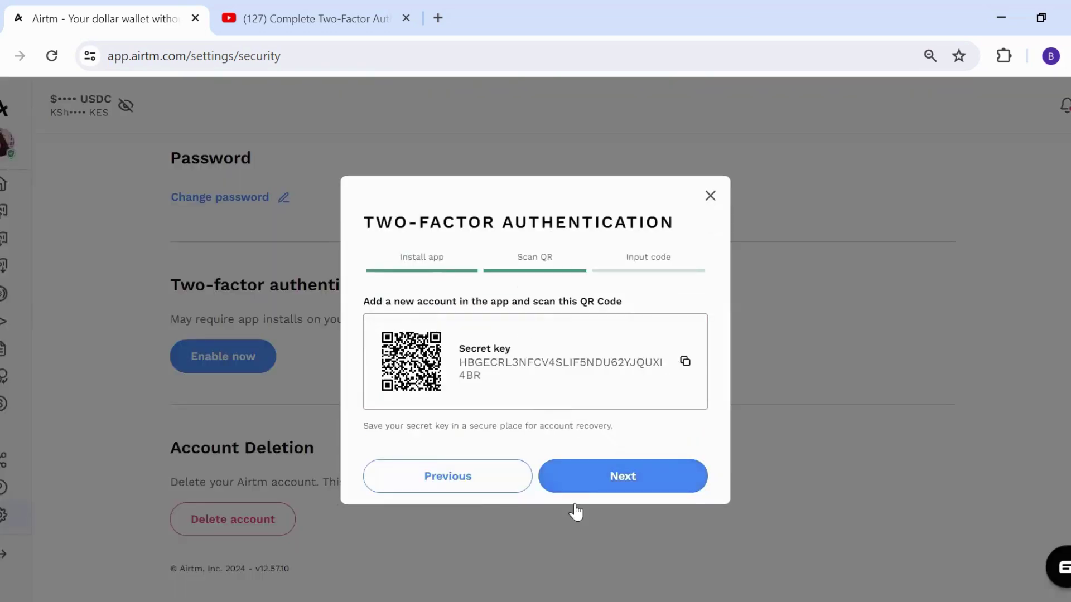
{"action": "left_click", "coordinate": [655, 464]}
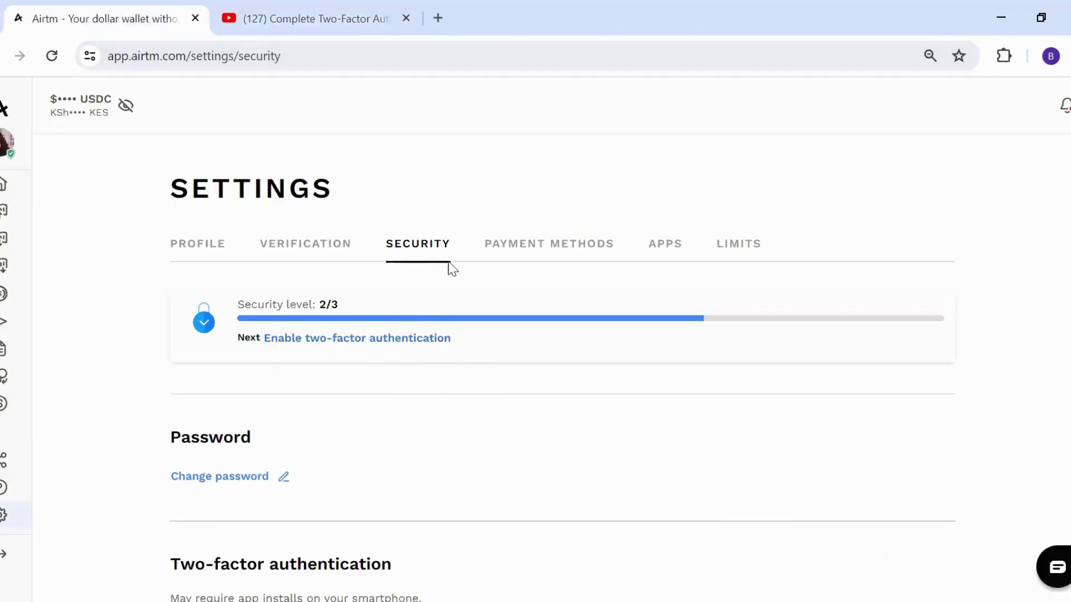
{"action": "scroll", "coordinate": [505, 341], "scroll_direction": "down", "scroll_amount": 5}
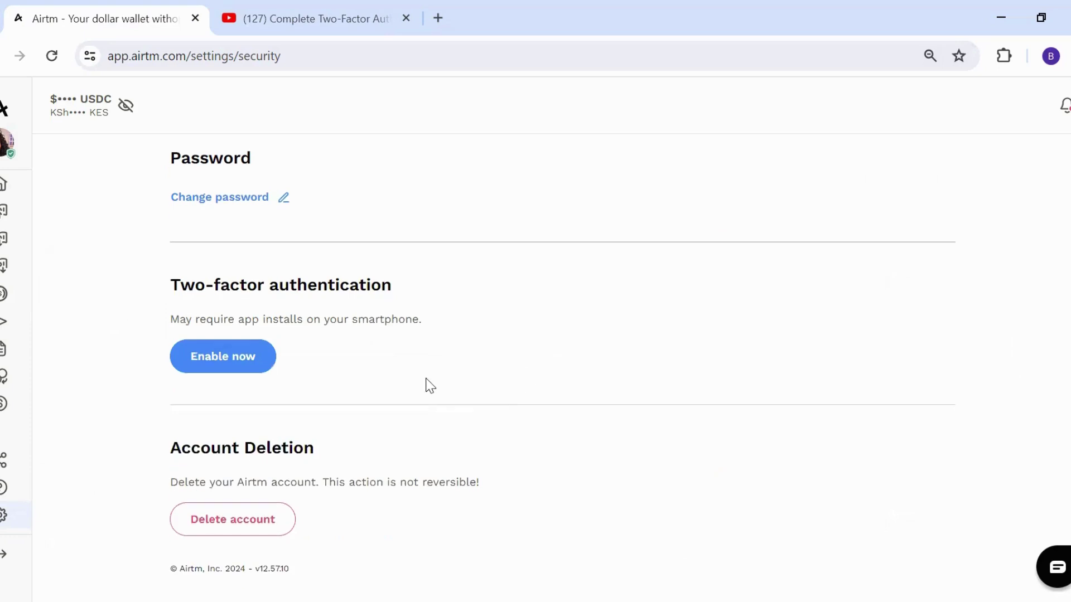
{"action": "scroll", "coordinate": [664, 304], "scroll_direction": "up", "scroll_amount": 5}
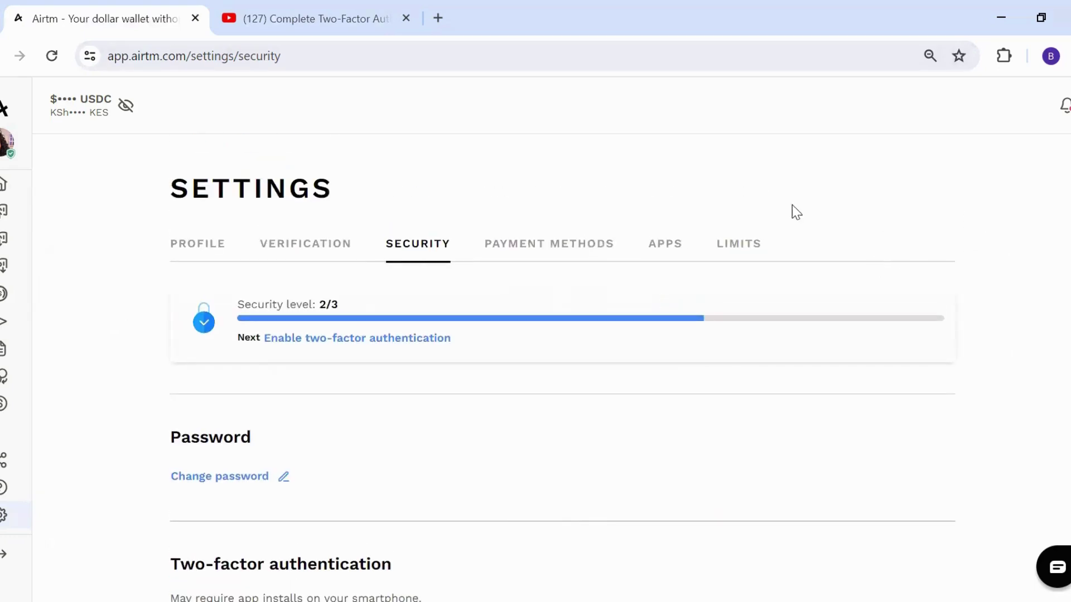